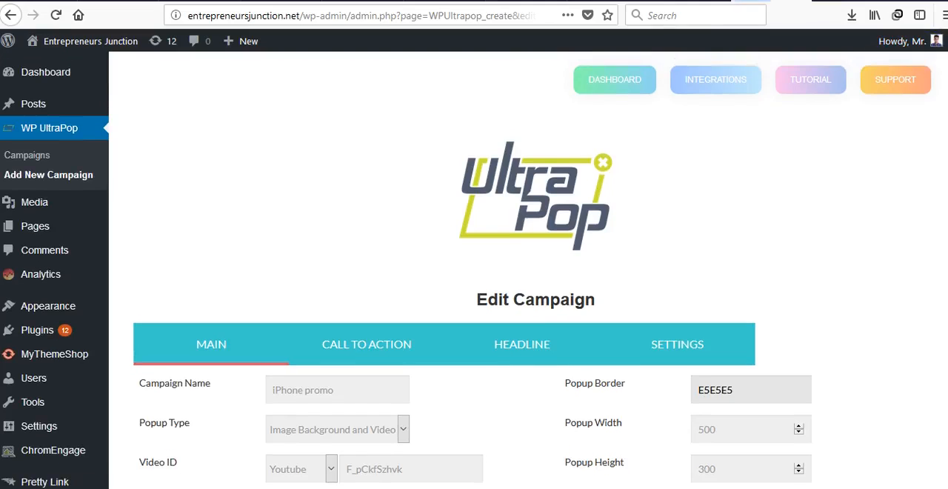
# Step: Look over the main settings of the iPhone promo campaign, including the available popup types
pyautogui.scroll(-3, 519, 296)
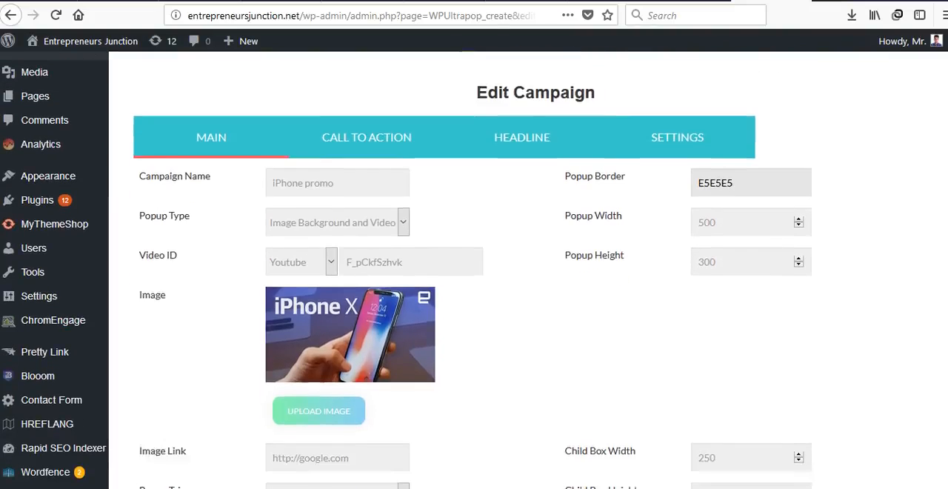
pyautogui.scroll(4, 518, 296)
pyautogui.scroll(-2, 519, 296)
pyautogui.scroll(-1, 474, 296)
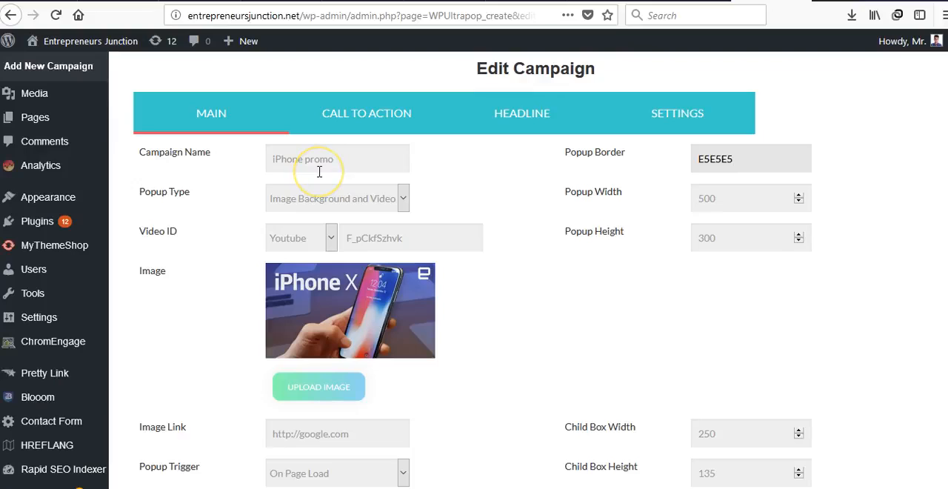
pyautogui.click(320, 203)
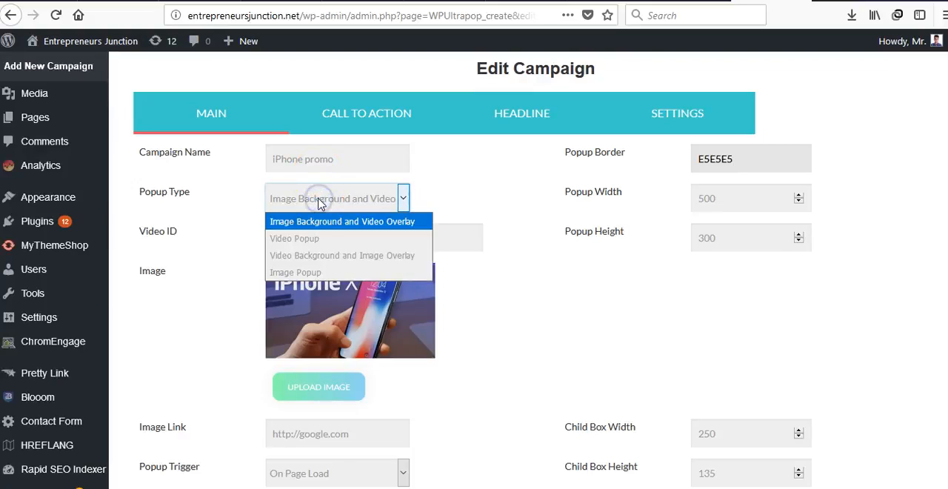
pyautogui.click(214, 323)
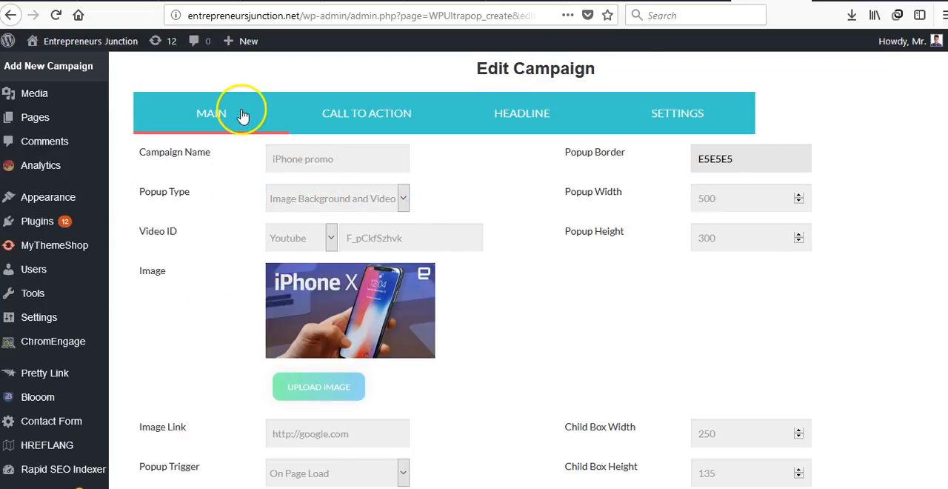
# Step: Set the popup position to Right
pyautogui.scroll(-3, 235, 305)
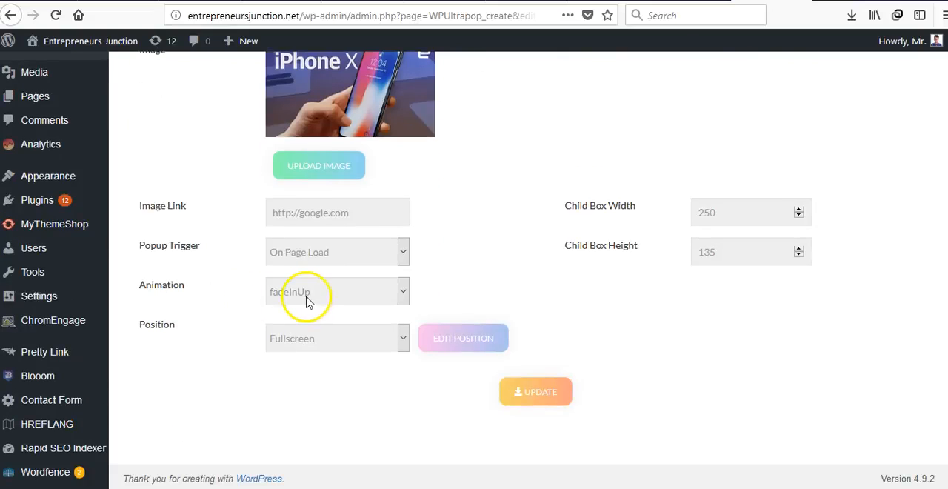
pyautogui.click(308, 341)
pyautogui.click(311, 361)
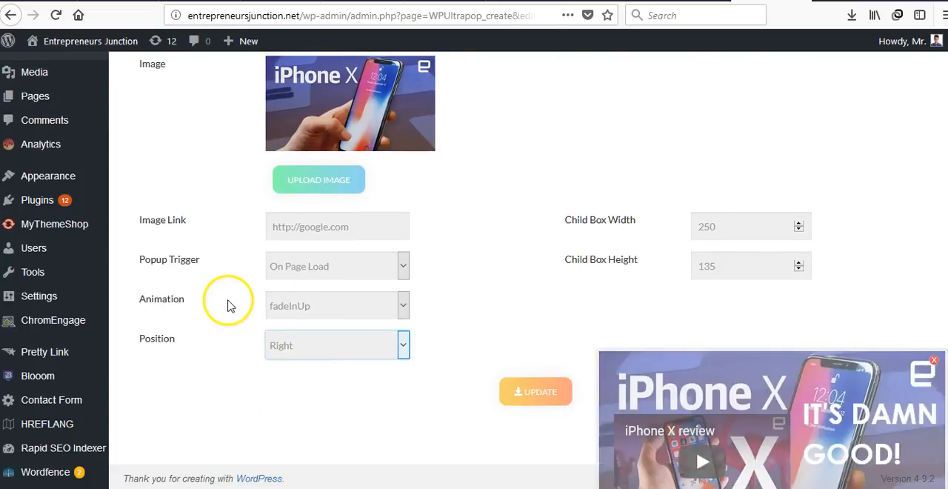
# Step: Try the popup types Video Popup, Image Popup and Video Background and Image Overlay, and return to Image Background and Video Overlay
pyautogui.scroll(5, 227, 303)
pyautogui.scroll(-2, 244, 370)
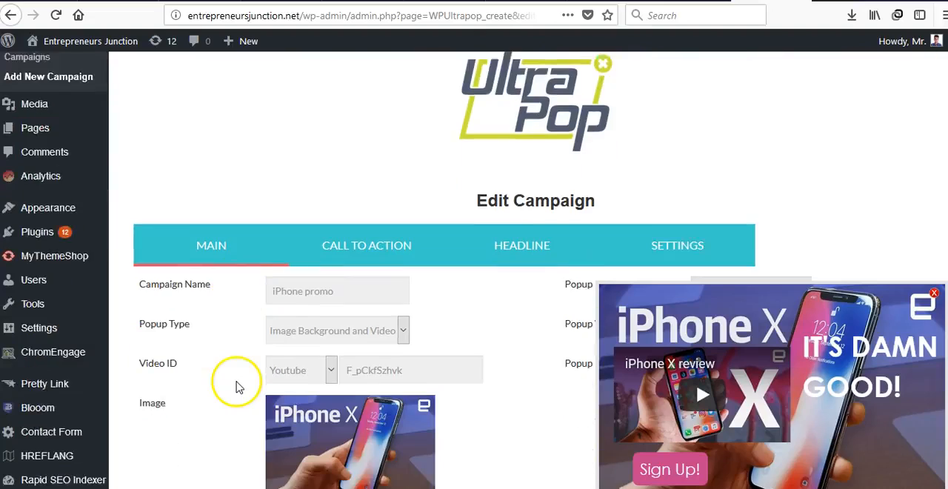
pyautogui.click(329, 304)
pyautogui.scroll(-1, 280, 252)
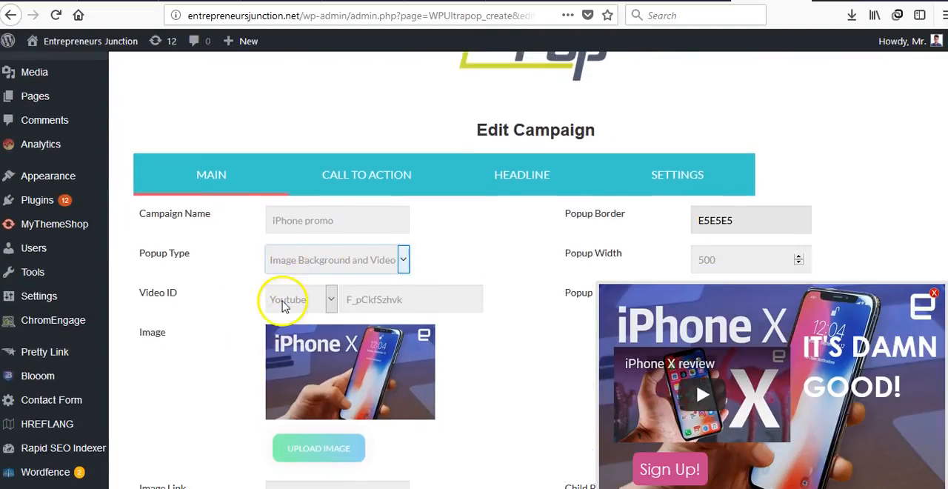
pyautogui.click(277, 253)
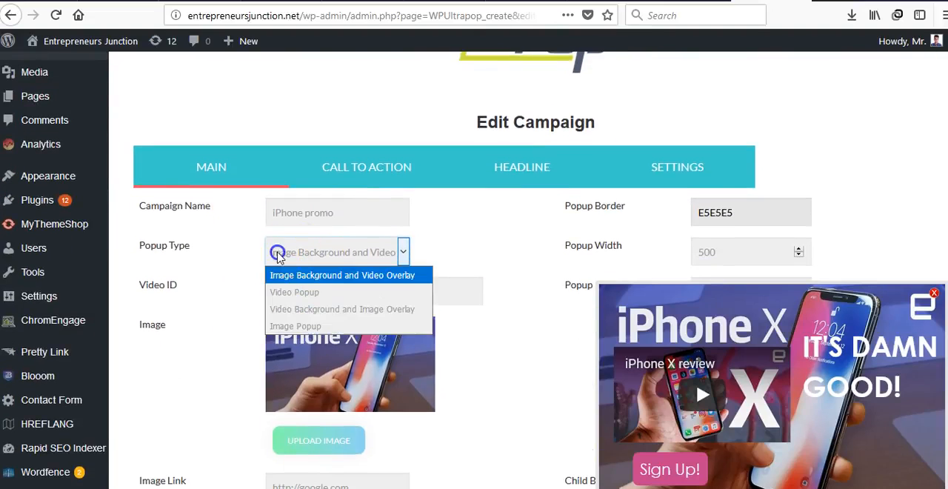
pyautogui.click(295, 292)
pyautogui.click(357, 253)
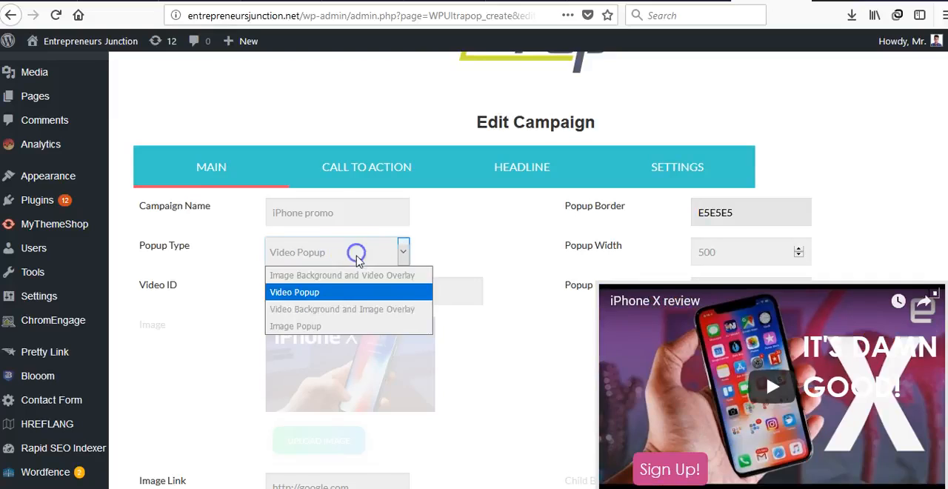
pyautogui.click(341, 326)
pyautogui.click(351, 254)
pyautogui.click(350, 308)
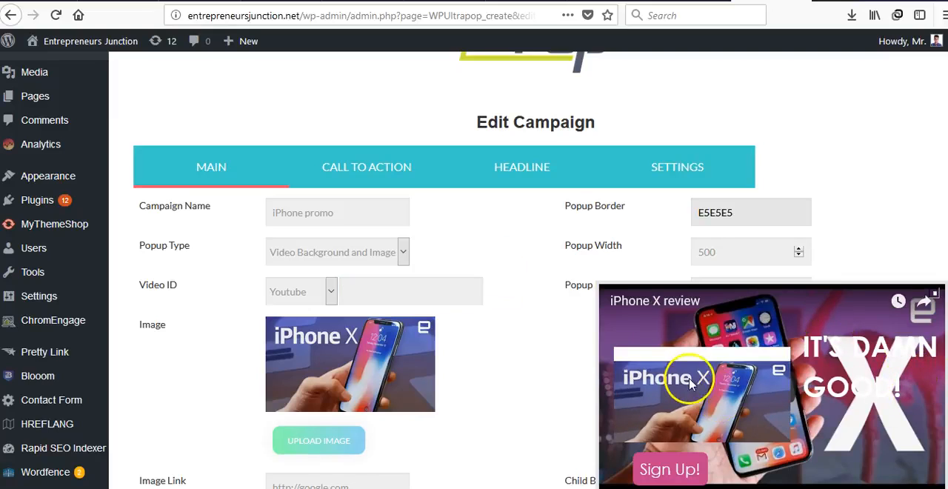
pyautogui.click(355, 257)
pyautogui.click(349, 277)
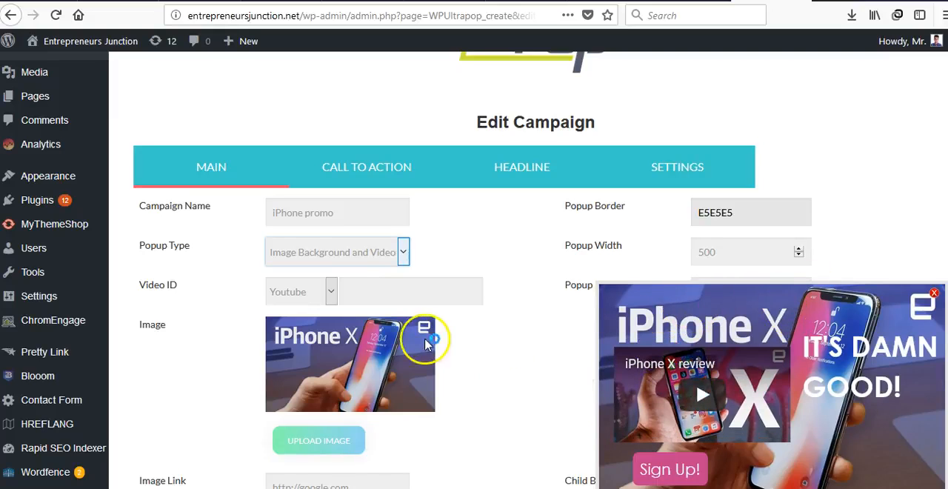
# Step: Change the popup border colour to green, 42E560
pyautogui.scroll(-3, 259, 341)
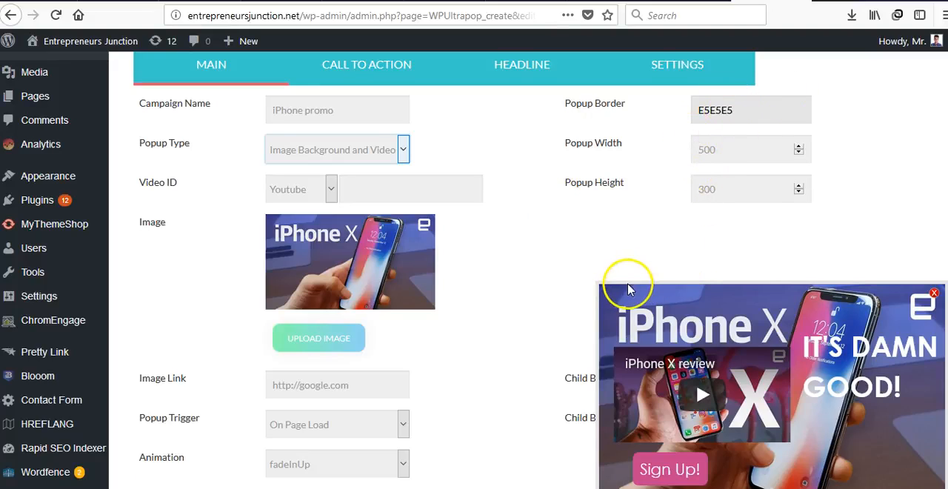
pyautogui.click(603, 283)
pyautogui.click(757, 114)
pyautogui.moveTo(733, 175); pyautogui.dragTo(741, 152)
pyautogui.click(617, 221)
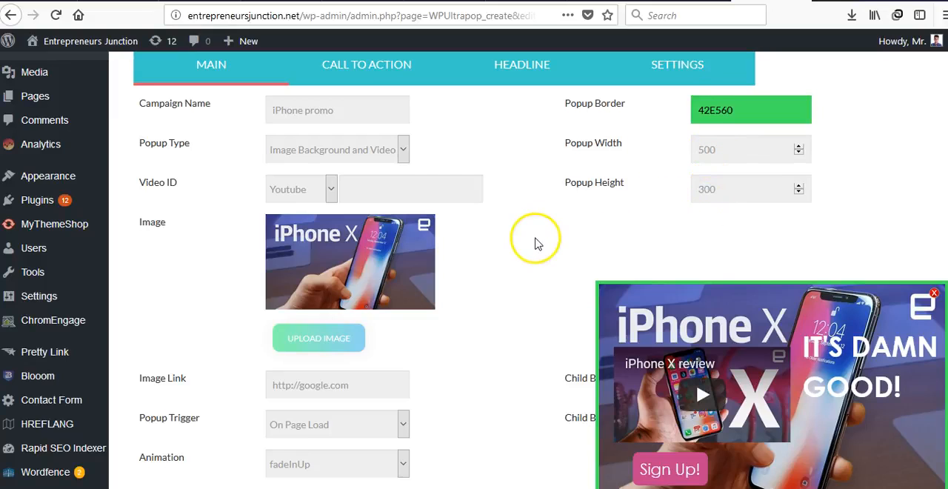
# Step: Reposition the overlay video slightly and move the "IT'S DAMN GOOD!" headline lower in the popup preview
pyautogui.scroll(-2, 523, 273)
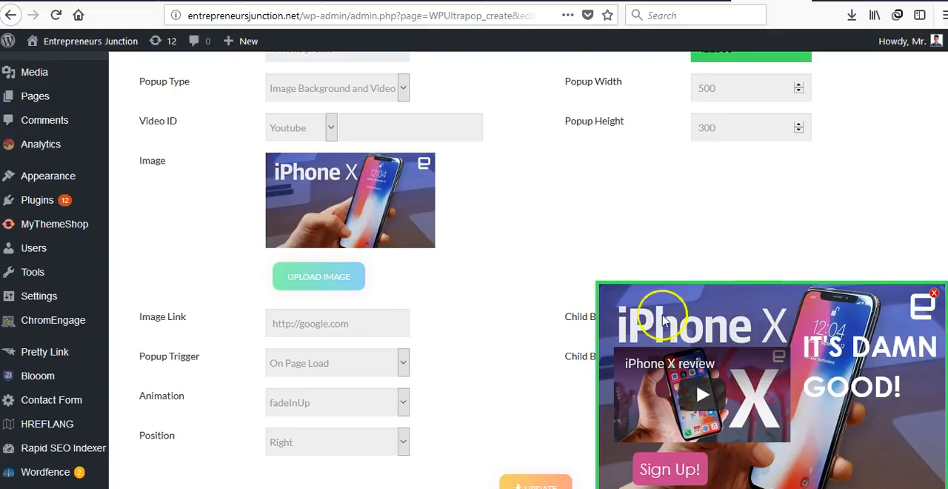
pyautogui.scroll(-3, 482, 279)
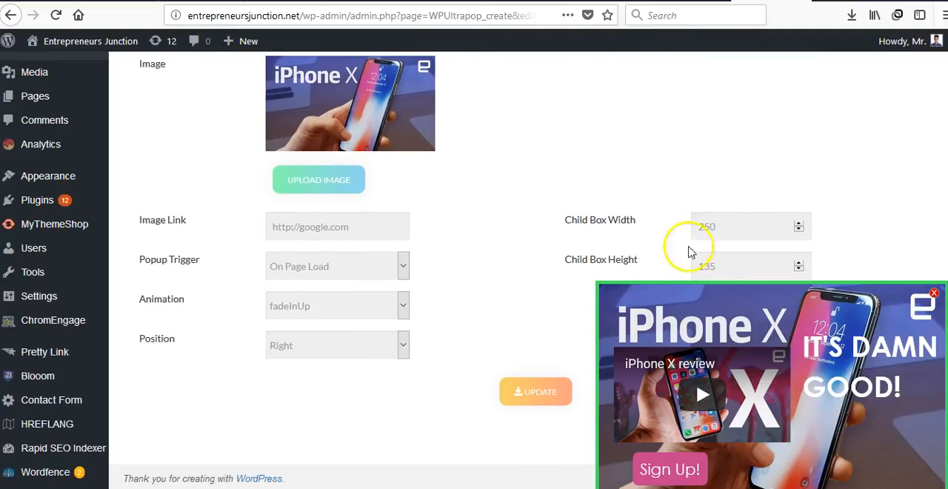
pyautogui.click(702, 393)
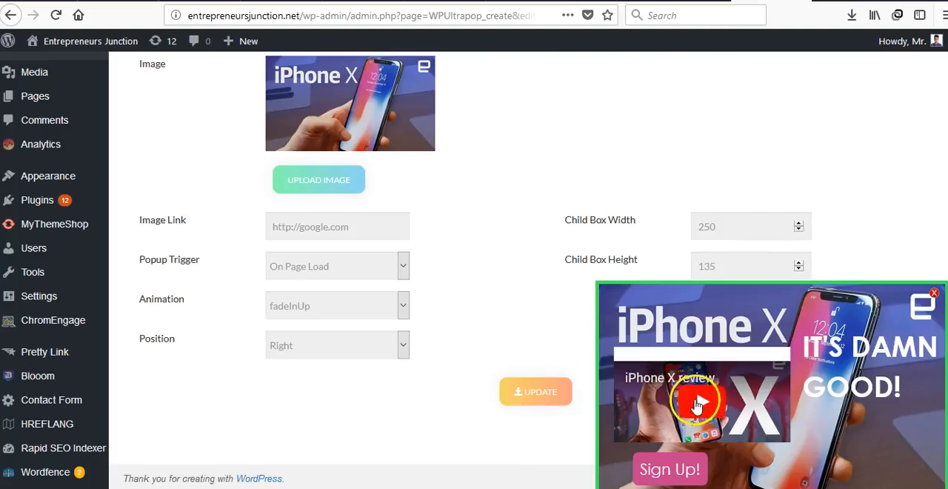
pyautogui.moveTo(703, 356); pyautogui.dragTo(707, 355)
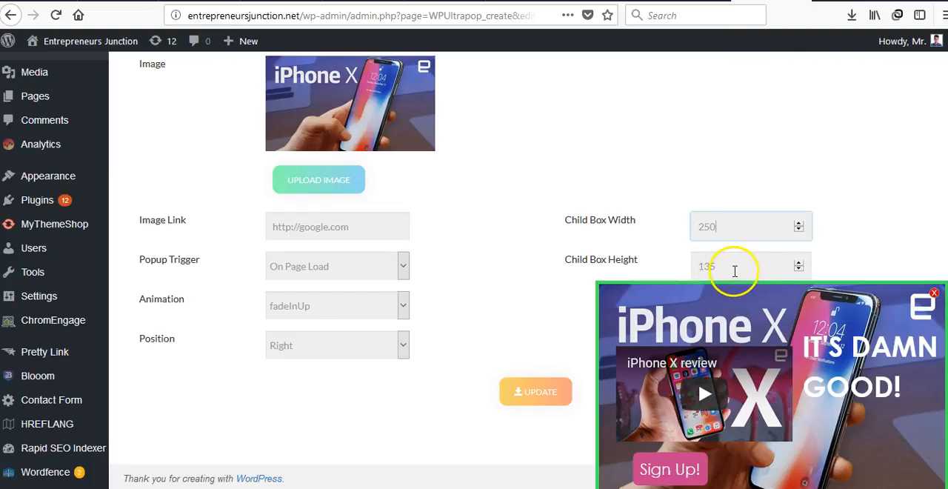
pyautogui.click(855, 349)
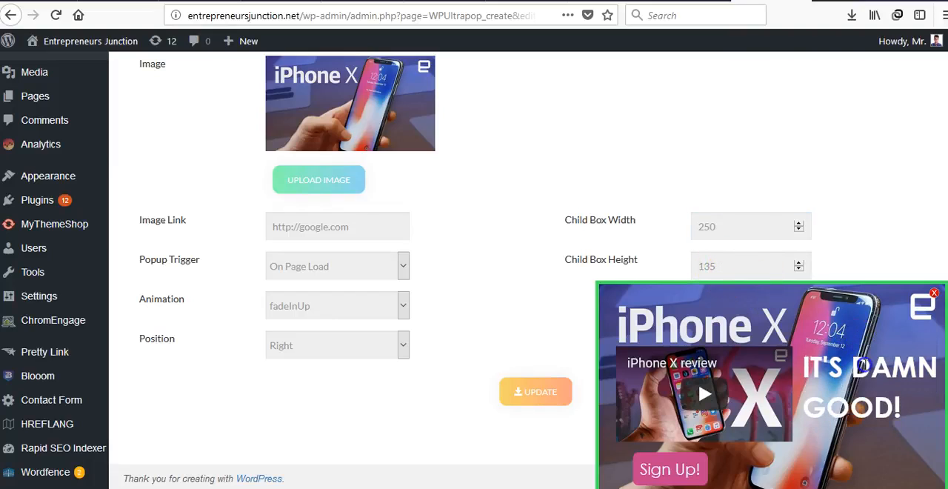
pyautogui.click(517, 265)
# Step: Examine the link address assigned to the popup image
pyautogui.scroll(1, 517, 264)
pyautogui.scroll(-1, 518, 264)
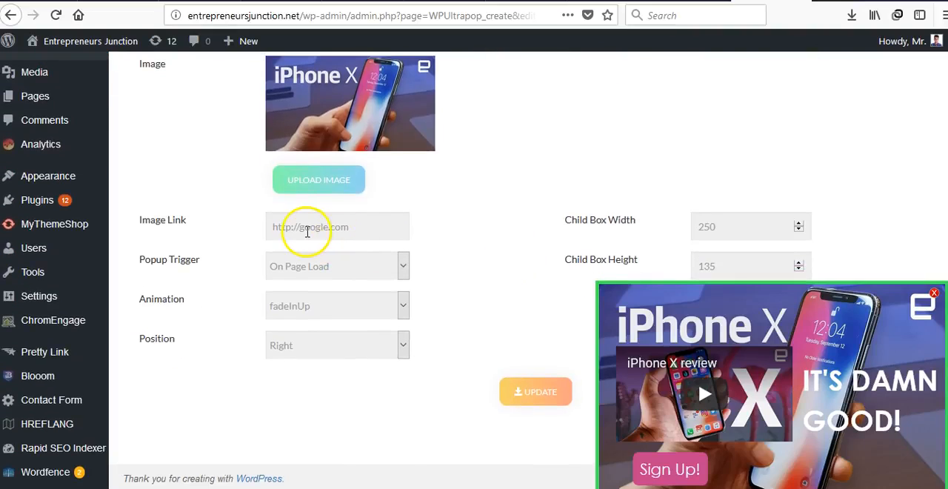
pyautogui.tripleClick(273, 228)
pyautogui.click(282, 229)
pyautogui.moveTo(272, 226); pyautogui.dragTo(348, 227)
pyautogui.click(349, 228)
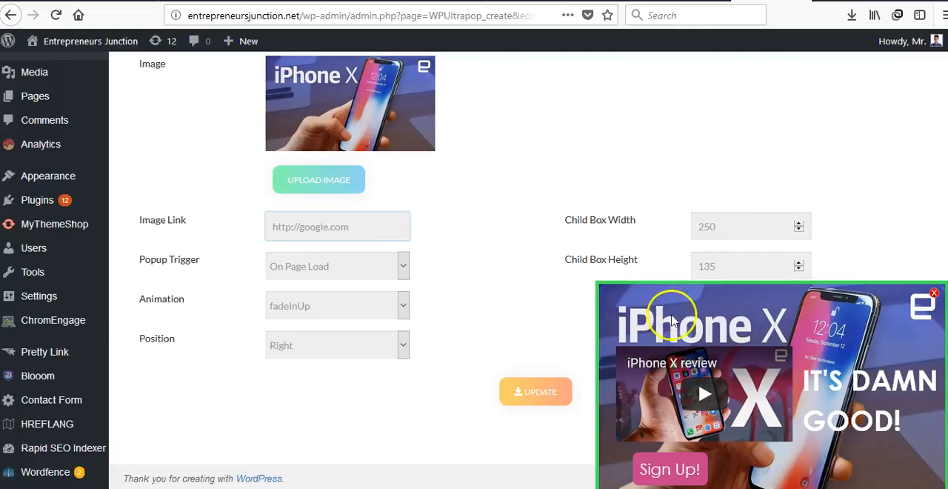
pyautogui.moveTo(370, 223); pyautogui.dragTo(265, 227)
pyautogui.press('BackSpace')
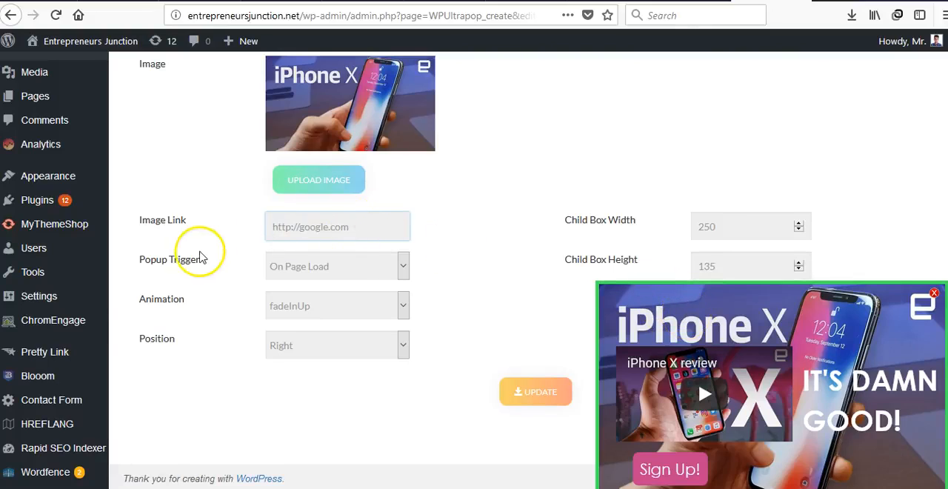
# Step: Set the popup trigger to On Scroll by Percentage with a scroll range of 43%
pyautogui.click(277, 261)
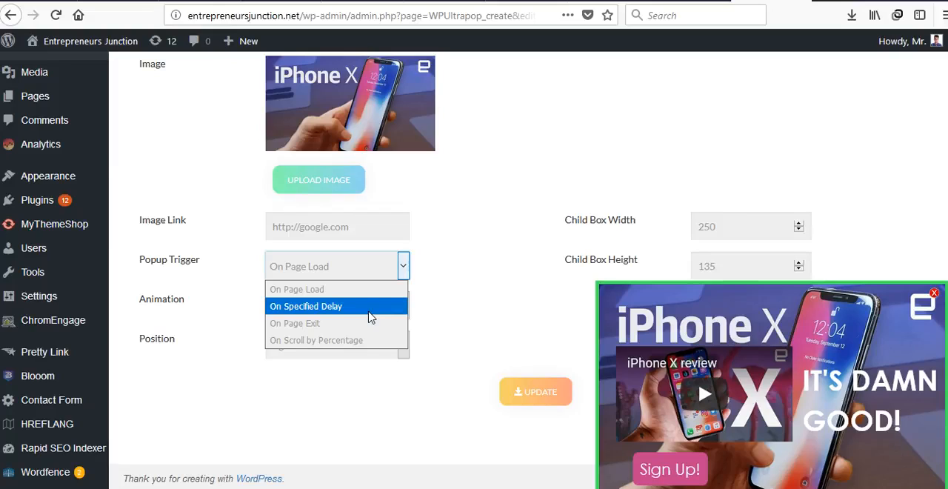
pyautogui.click(364, 340)
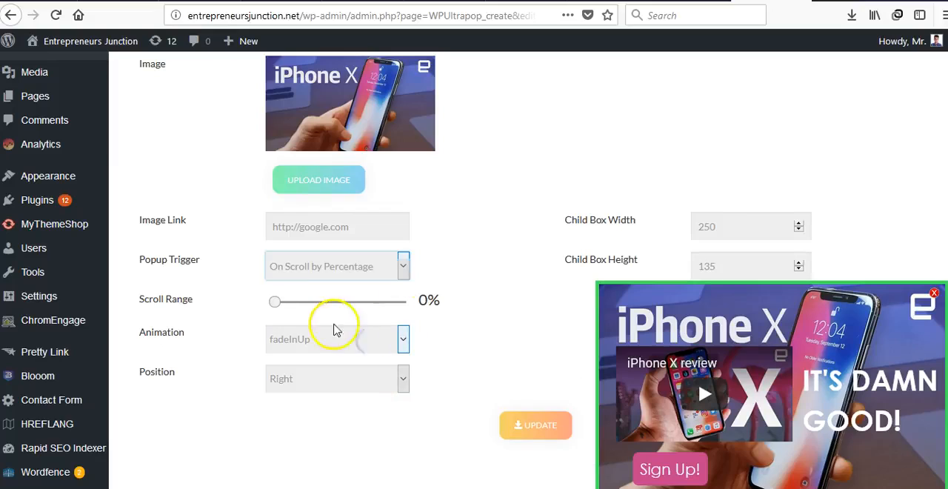
pyautogui.moveTo(274, 304); pyautogui.dragTo(285, 304)
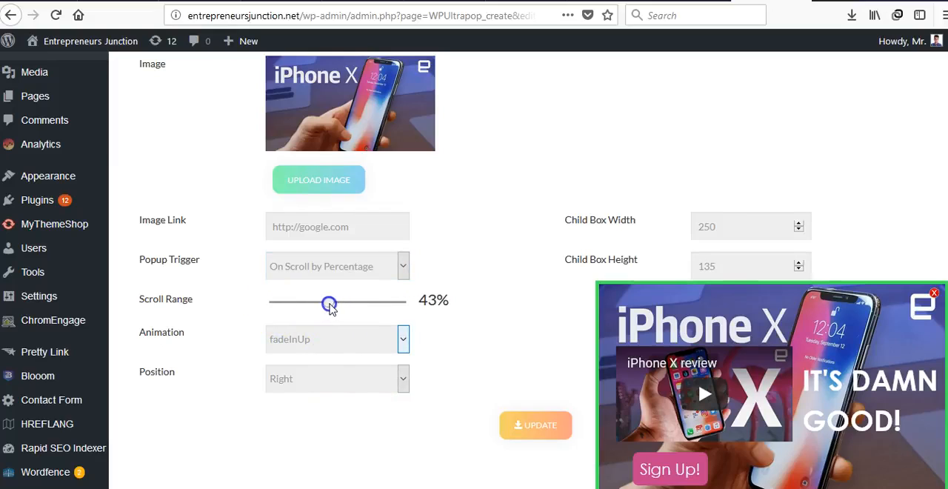
pyautogui.scroll(-1, 500, 295)
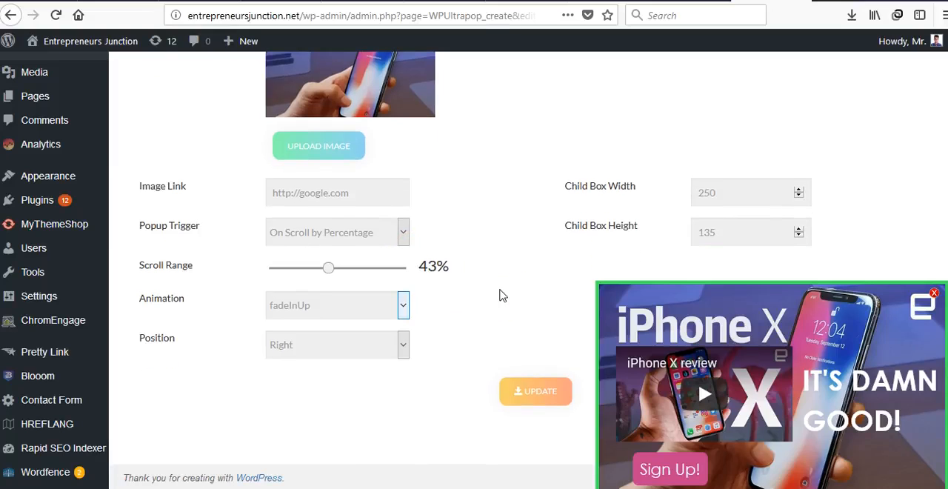
pyautogui.scroll(6, 501, 294)
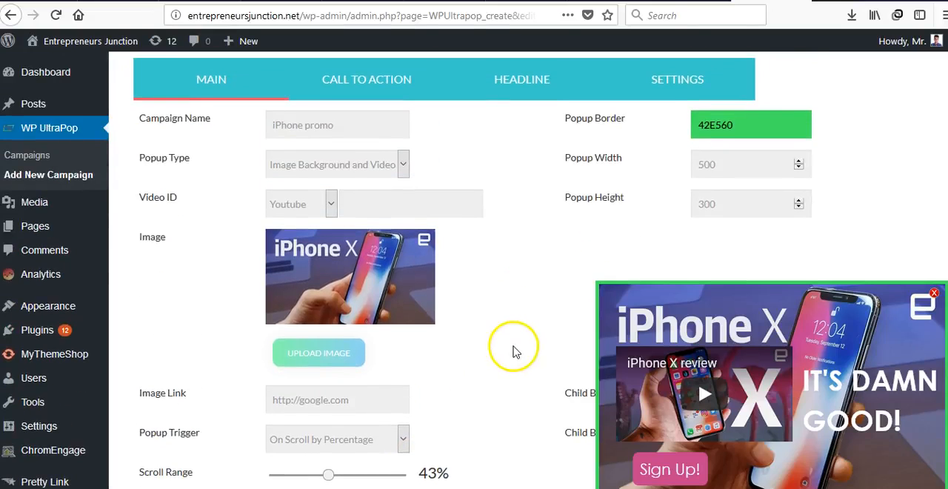
pyautogui.scroll(-6, 572, 360)
# Step: Set the popup trigger to On Page Load and the entrance animation to bounceInRight
pyautogui.click(319, 252)
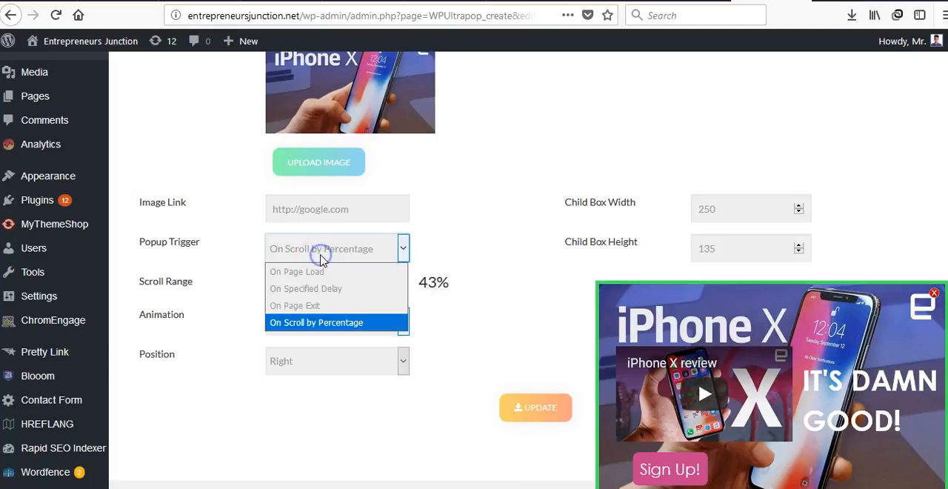
pyautogui.click(319, 271)
pyautogui.click(305, 307)
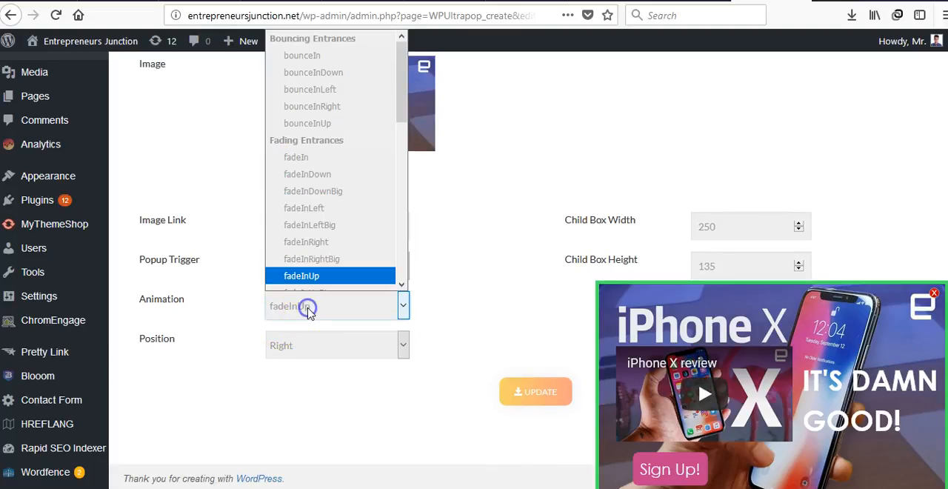
pyautogui.click(317, 253)
pyautogui.click(312, 307)
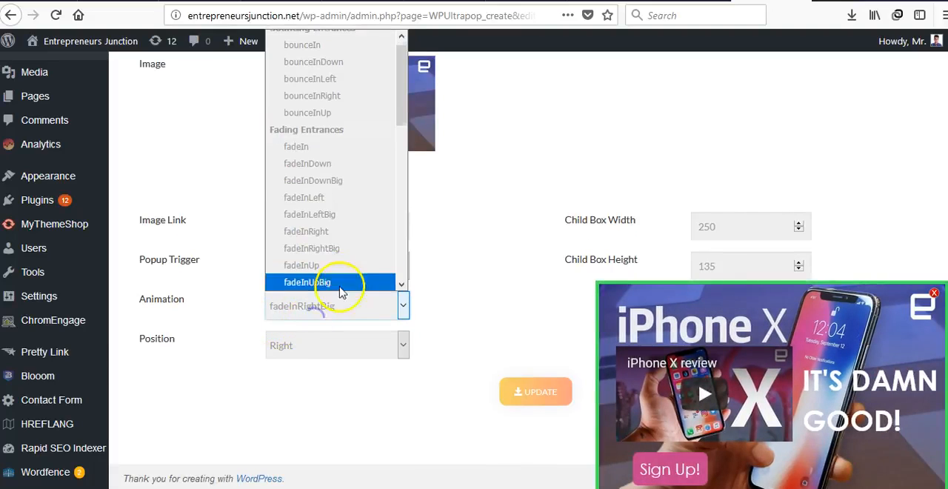
pyautogui.click(323, 96)
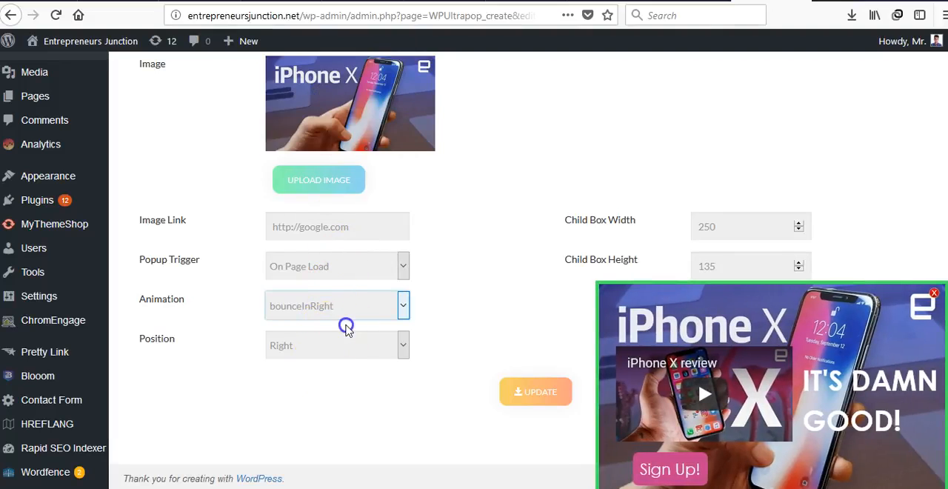
# Step: Set the popup position to Fullscreen, view its layout in the position editor and close the preview
pyautogui.click(340, 351)
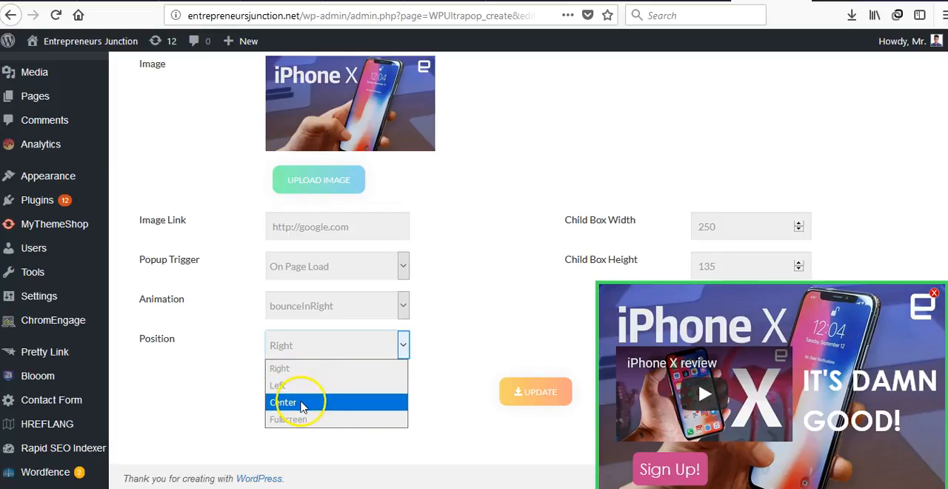
pyautogui.click(332, 420)
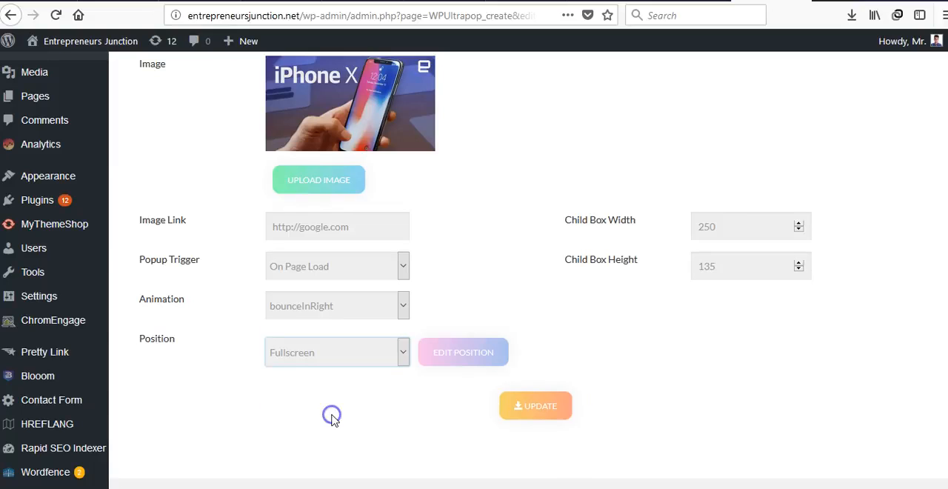
pyautogui.click(461, 351)
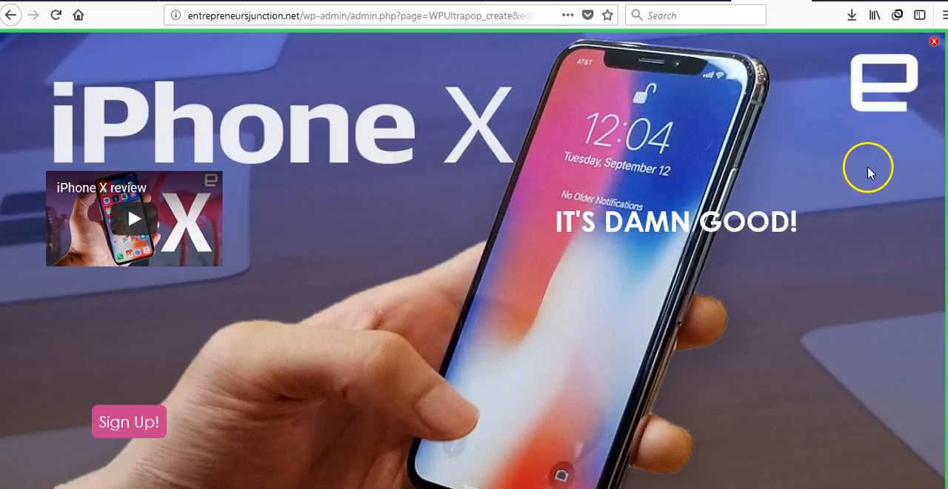
pyautogui.click(934, 40)
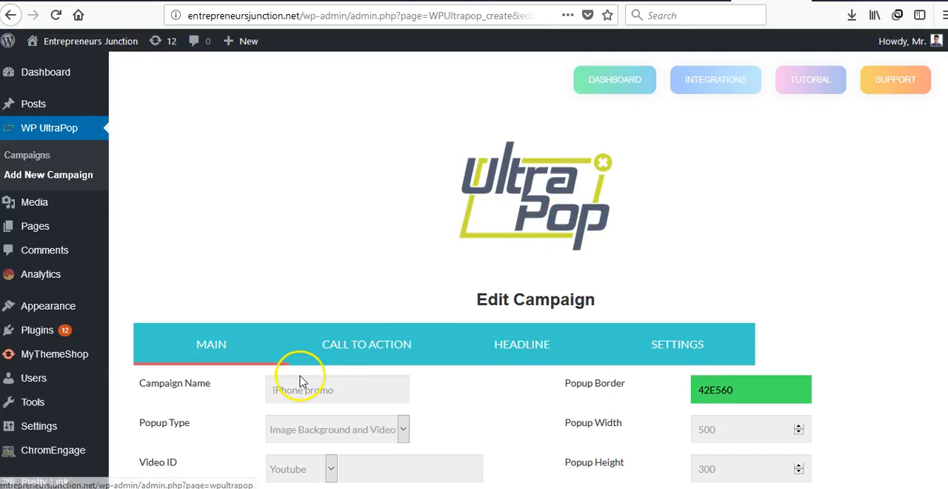
# Step: Set the popup position to Right and nudge the video box slightly within the popup preview
pyautogui.scroll(-7, 300, 382)
pyautogui.click(325, 287)
pyautogui.click(326, 289)
pyautogui.click(314, 335)
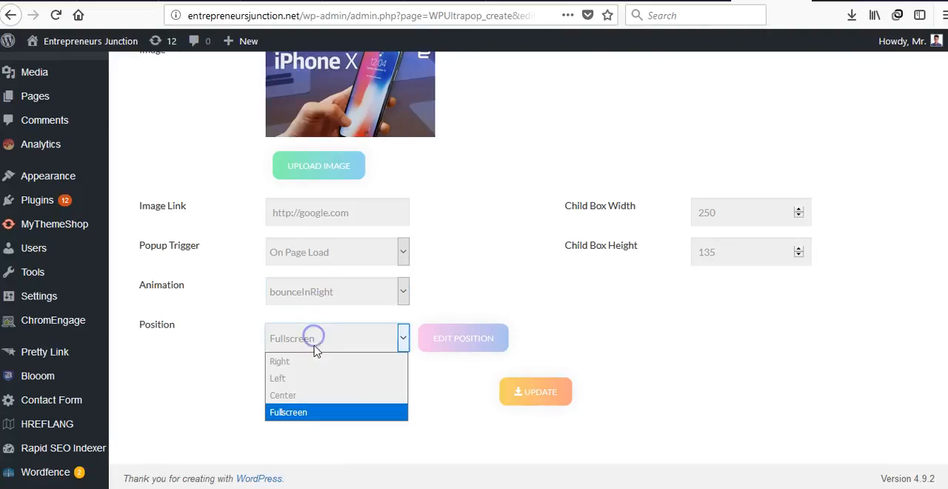
pyautogui.click(318, 360)
pyautogui.click(504, 399)
pyautogui.click(852, 369)
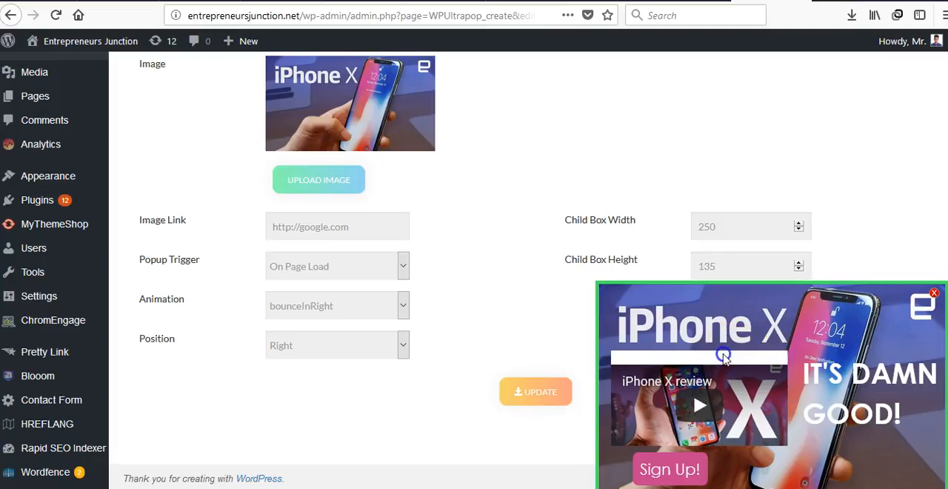
# Step: Open the call to action settings and shift the Sign Up! button slightly to the right within the popup preview
pyautogui.scroll(5, 472, 279)
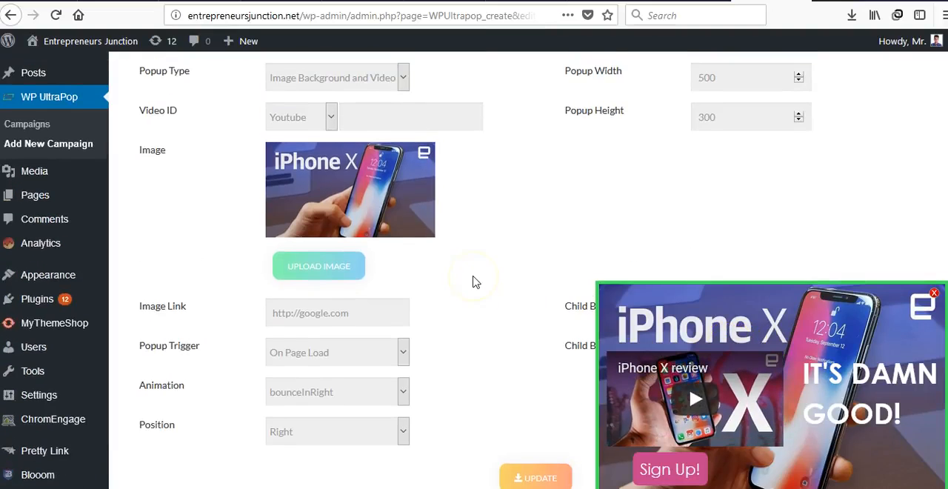
pyautogui.scroll(3, 313, 271)
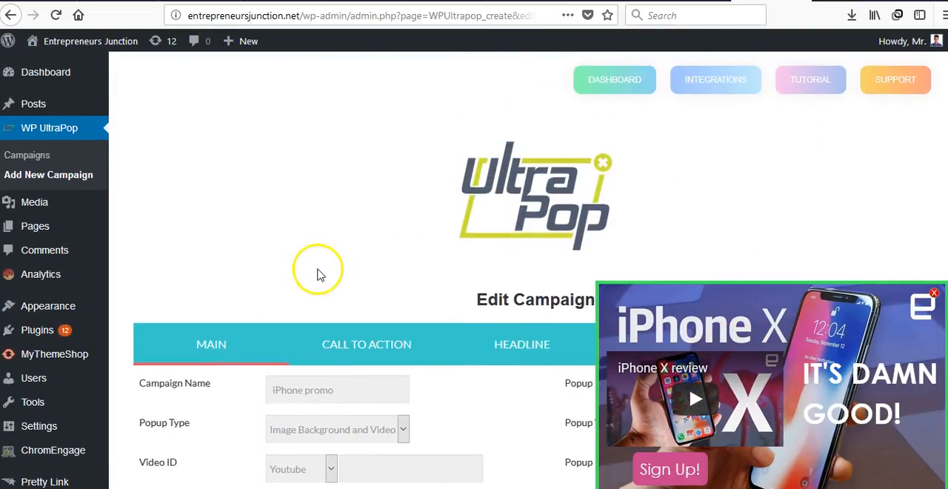
pyautogui.click(332, 326)
pyautogui.scroll(-1, 320, 264)
pyautogui.scroll(-3, 322, 262)
pyautogui.scroll(-2, 429, 282)
pyautogui.moveTo(665, 459)
pyautogui.mouseDown()
pyautogui.moveTo(681, 460)
pyautogui.moveTo(667, 465)
pyautogui.mouseUp()
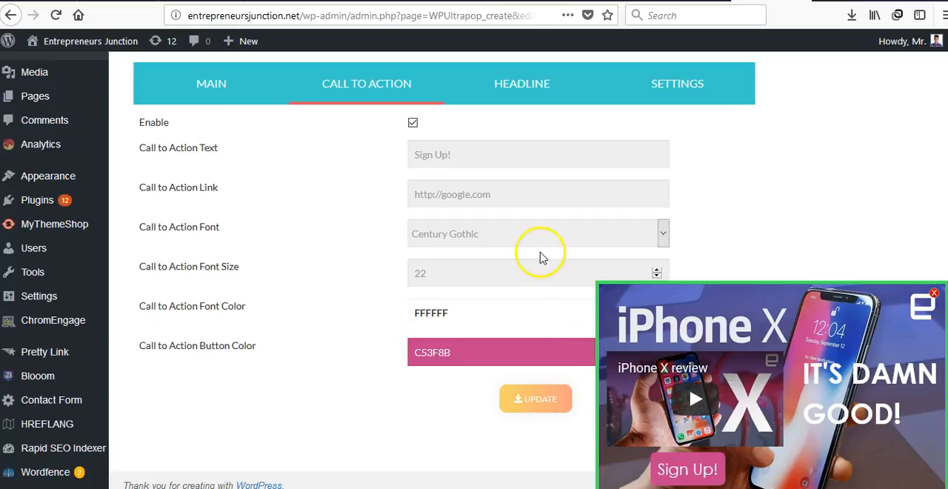
# Step: Replace the call to action text with "GET YOUR IPHONE!"
pyautogui.click(514, 151)
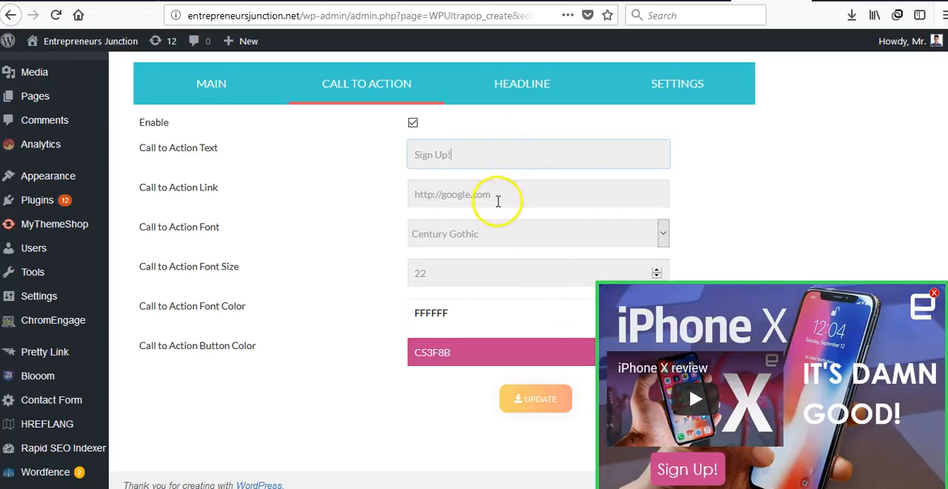
pyautogui.write('GET')
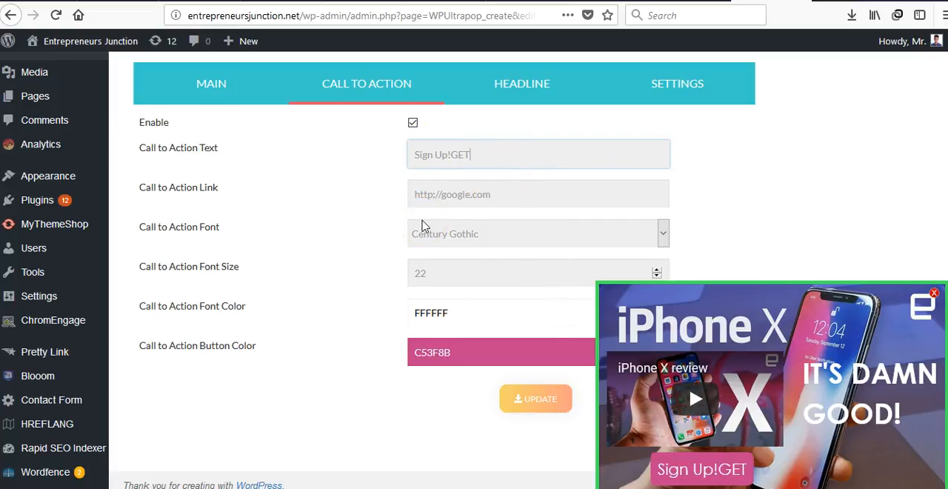
pyautogui.write('GET')
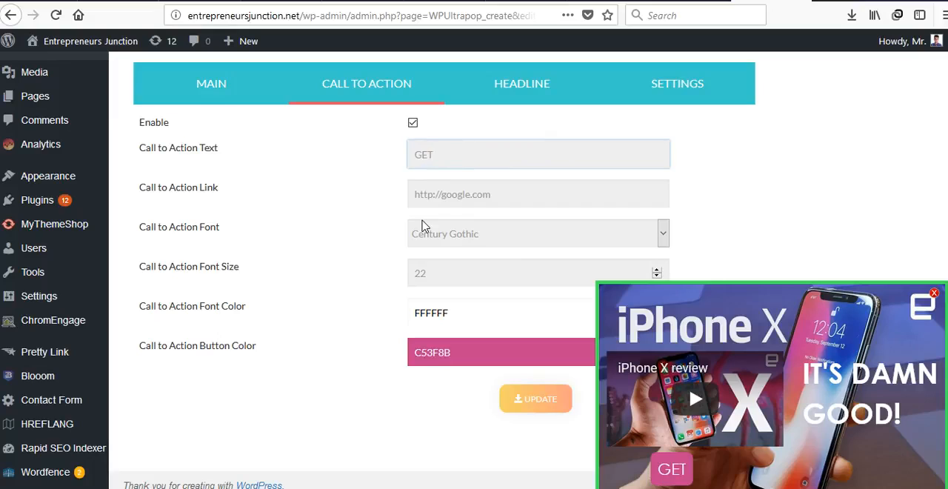
pyautogui.write(' YOUR IPHONE!')
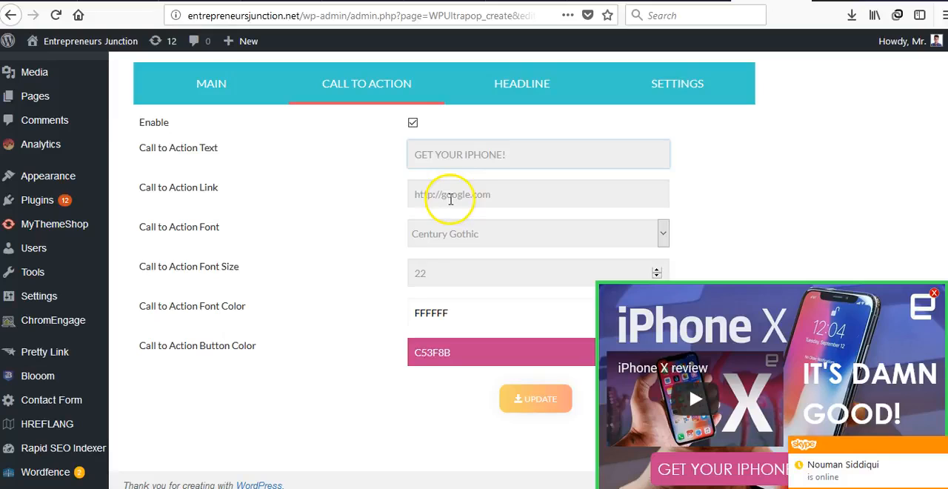
pyautogui.click(444, 198)
pyautogui.click(362, 204)
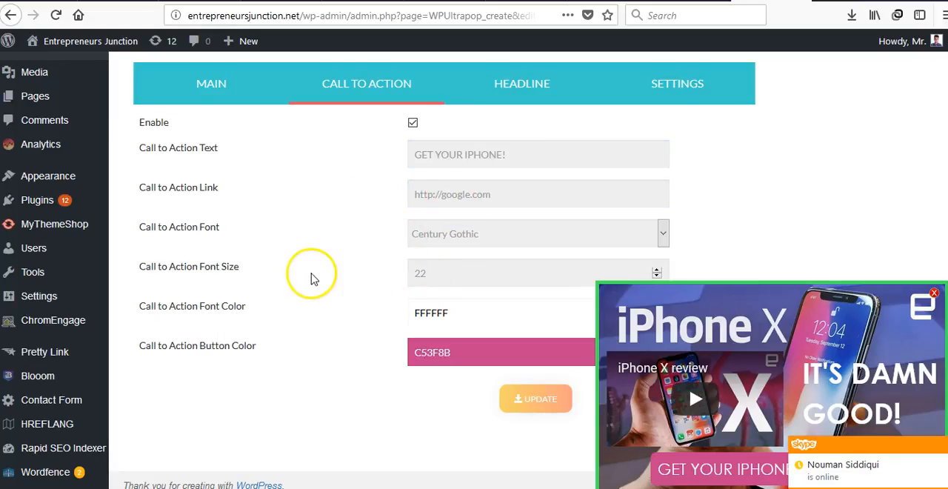
# Step: Look through the call to action fonts, keep Century Gothic and set the font size to 20
pyautogui.click(450, 233)
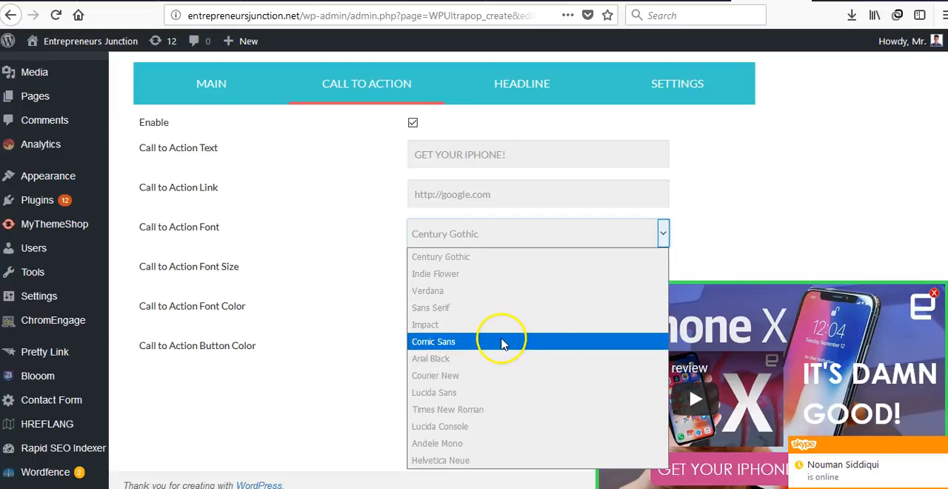
pyautogui.click(349, 290)
pyautogui.click(438, 282)
pyautogui.write('15')
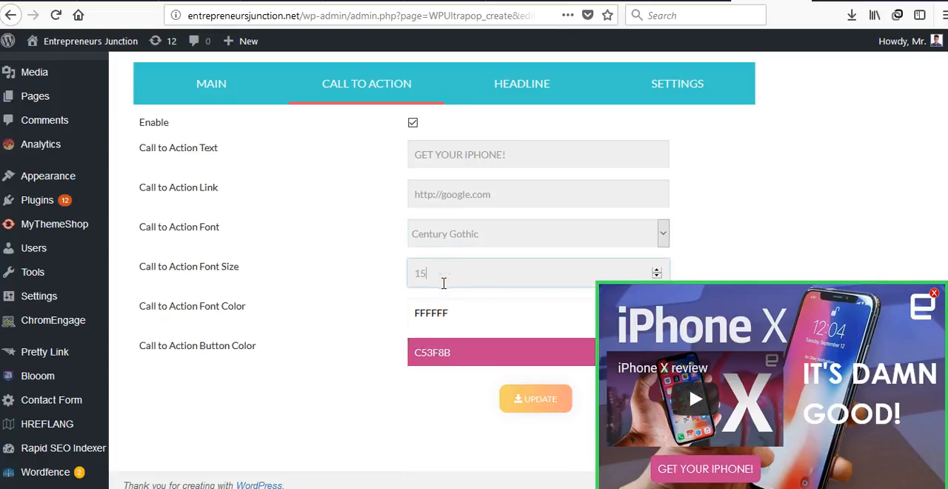
pyautogui.scroll(16, 462, 260)
pyautogui.scroll(-11, 462, 261)
pyautogui.scroll(-1, 360, 333)
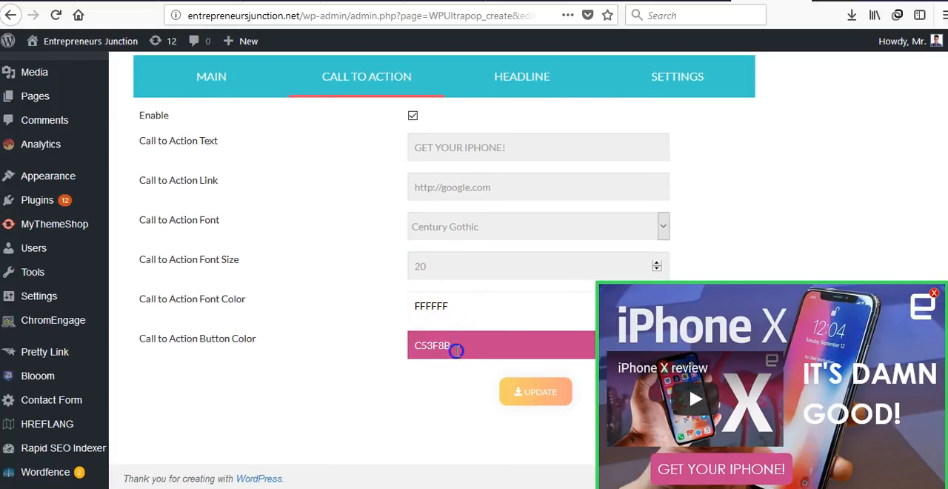
# Step: Set the call to action button color to C5295B and move the button slightly left within the popup preview
pyautogui.click(451, 347)
pyautogui.click(537, 383)
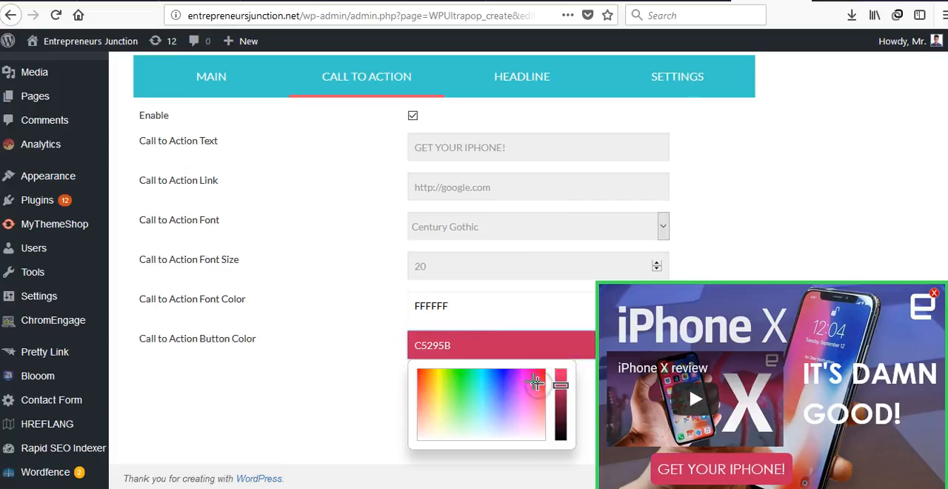
pyautogui.click(662, 468)
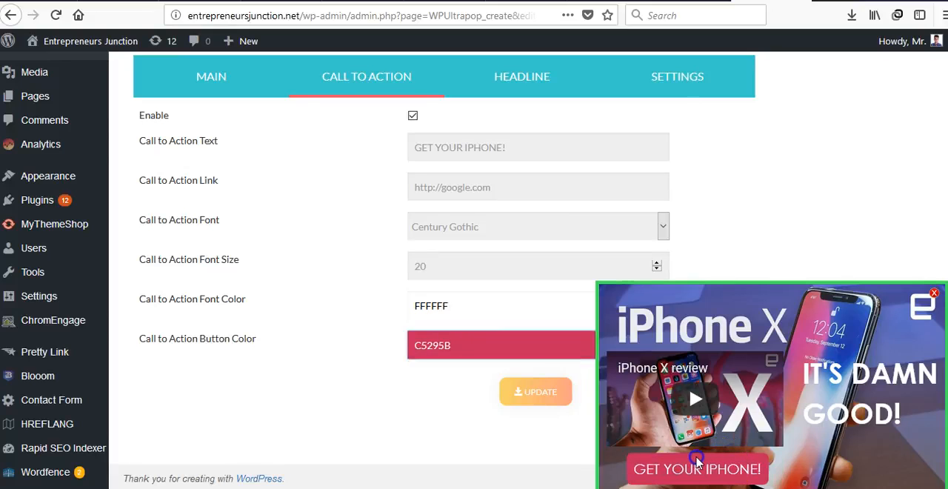
pyautogui.click(323, 281)
# Step: Examine the headline options for text, font, size, color, font style and line height
pyautogui.click(519, 76)
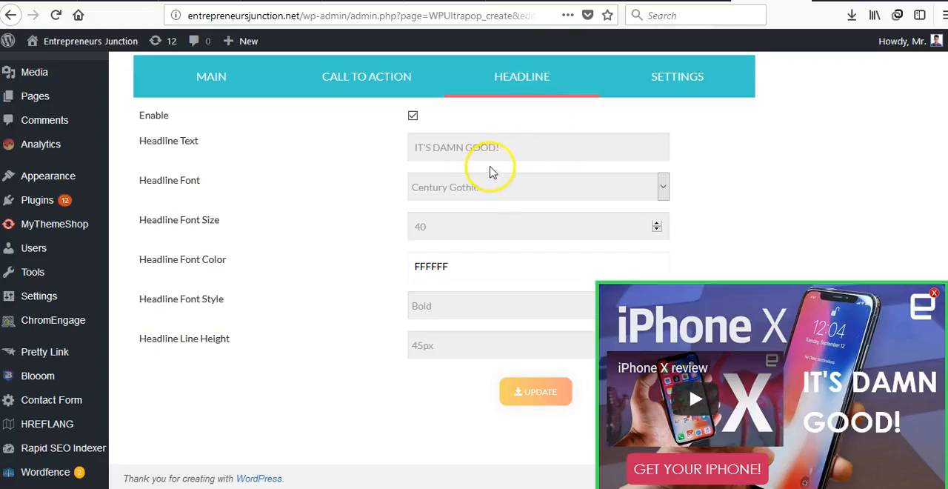
pyautogui.click(557, 191)
pyautogui.click(556, 188)
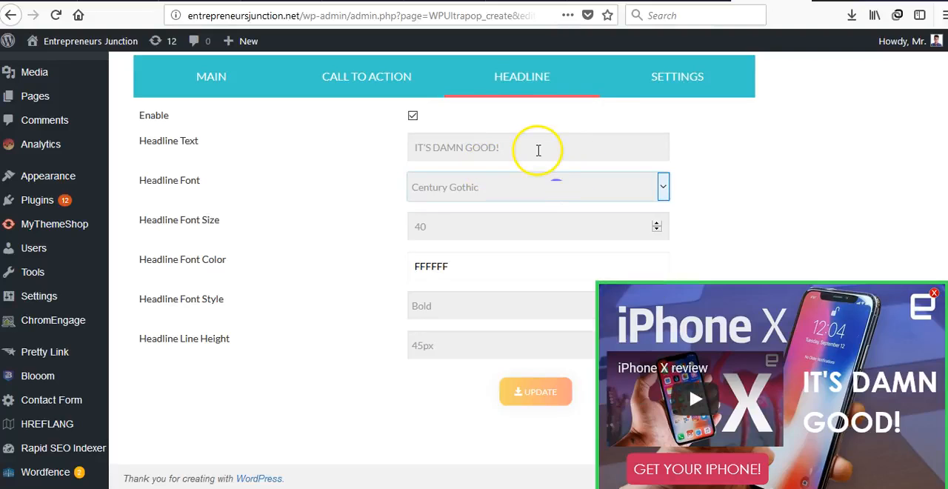
pyautogui.moveTo(511, 152); pyautogui.dragTo(411, 147)
pyautogui.click(371, 154)
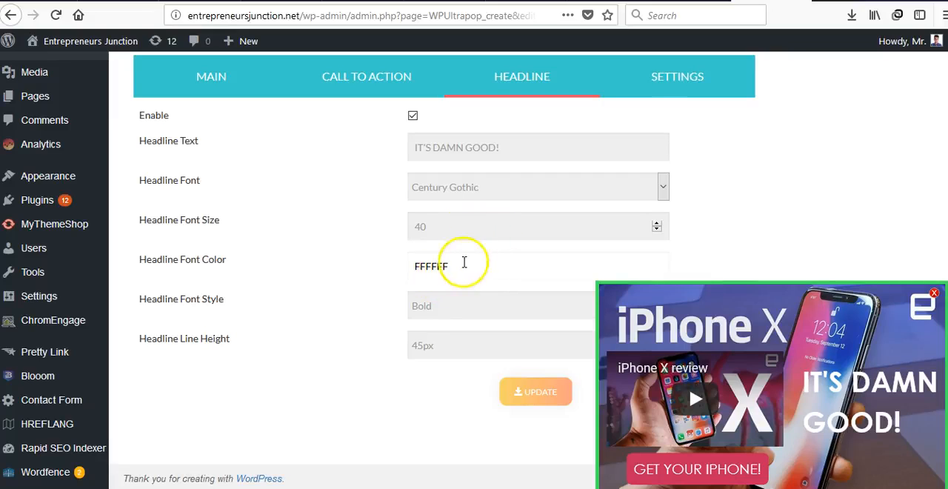
pyautogui.click(421, 300)
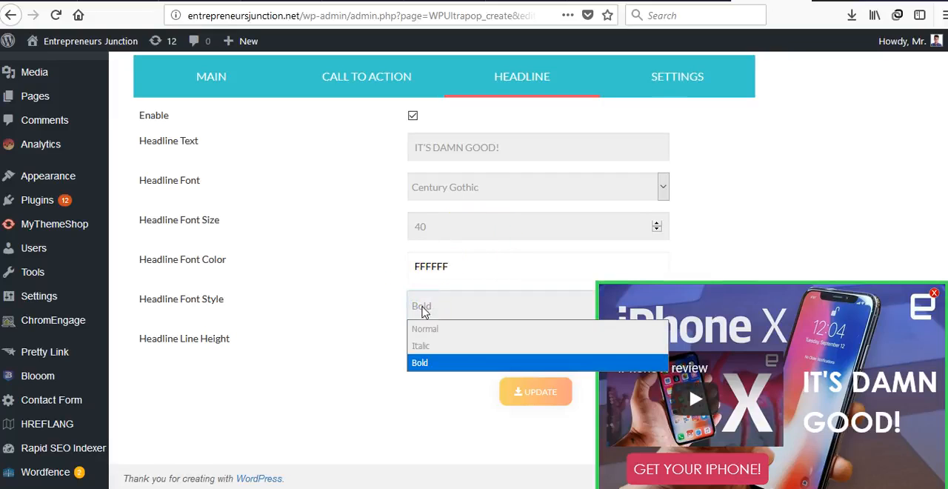
pyautogui.click(310, 325)
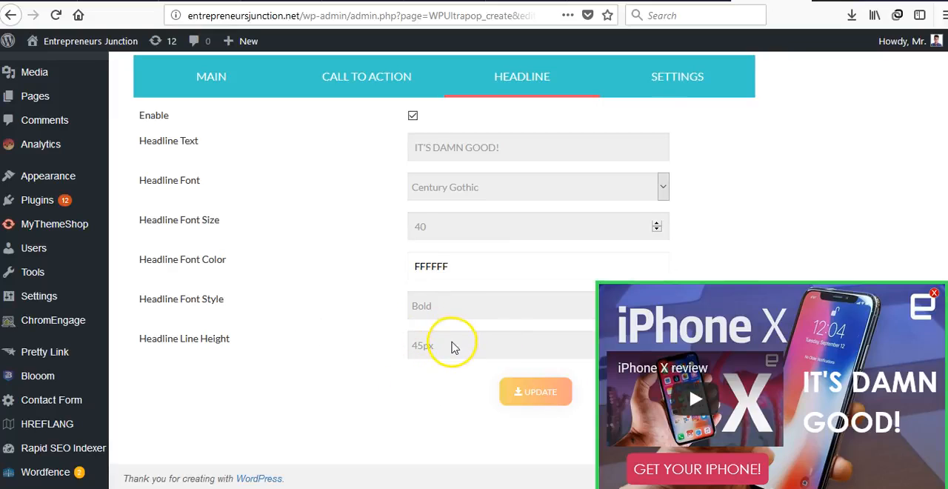
pyautogui.scroll(3, 348, 359)
pyautogui.scroll(-3, 450, 359)
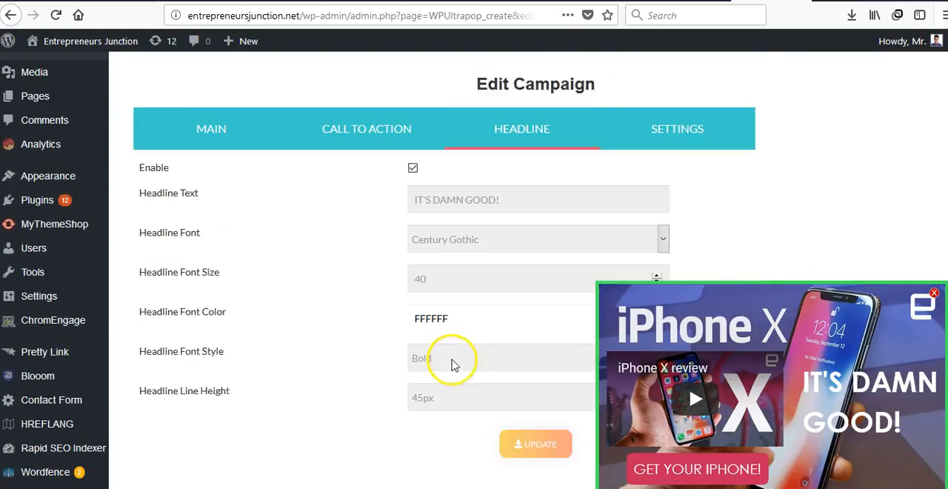
# Step: View the campaign's Show on Mobile, Autoplay and Hide Controller settings and save the updated campaign
pyautogui.click(666, 69)
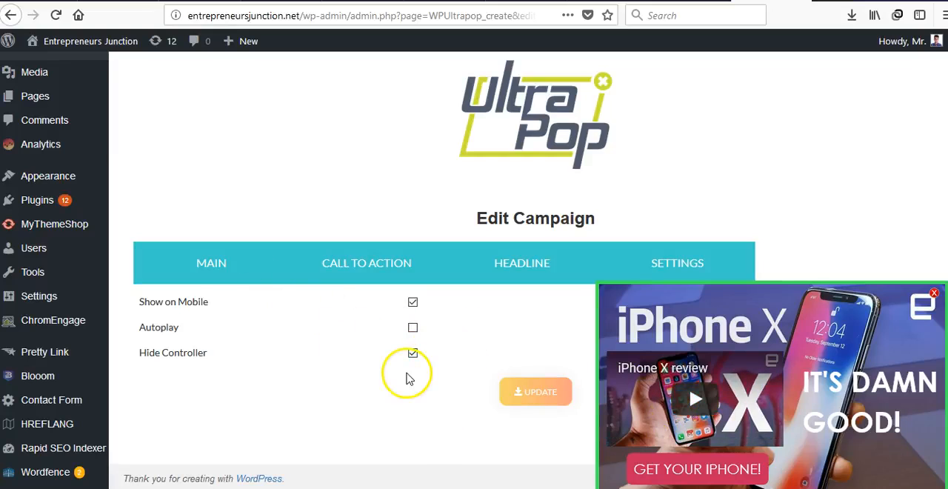
pyautogui.click(529, 397)
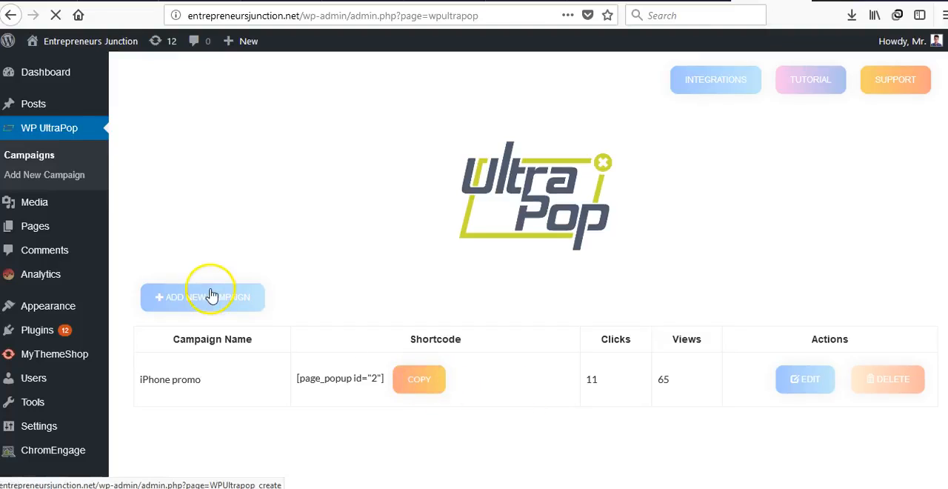
# Step: Open the blog post "What is Bitcoin?" for editing
pyautogui.moveTo(36, 103)
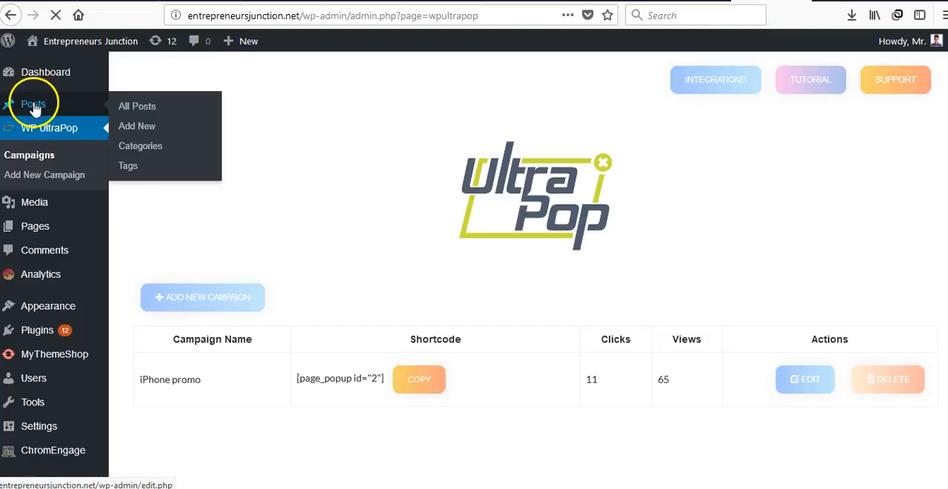
pyautogui.click(135, 108)
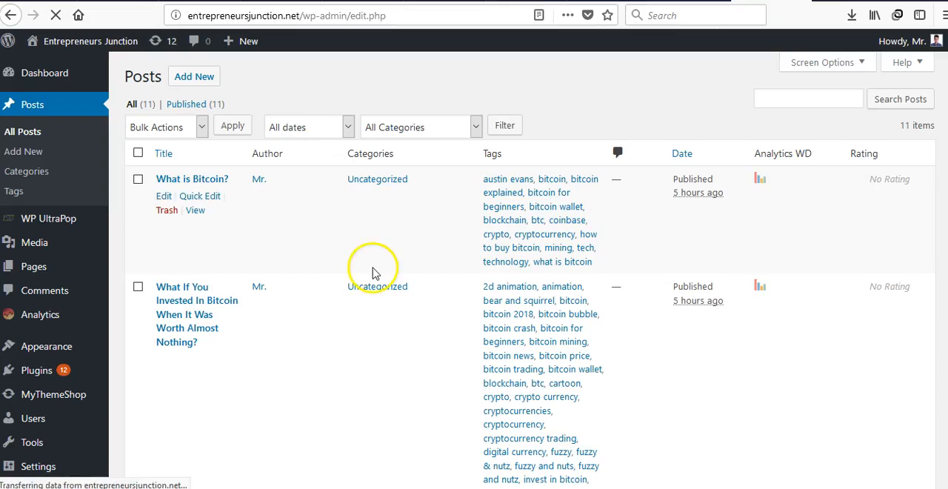
pyautogui.click(162, 197)
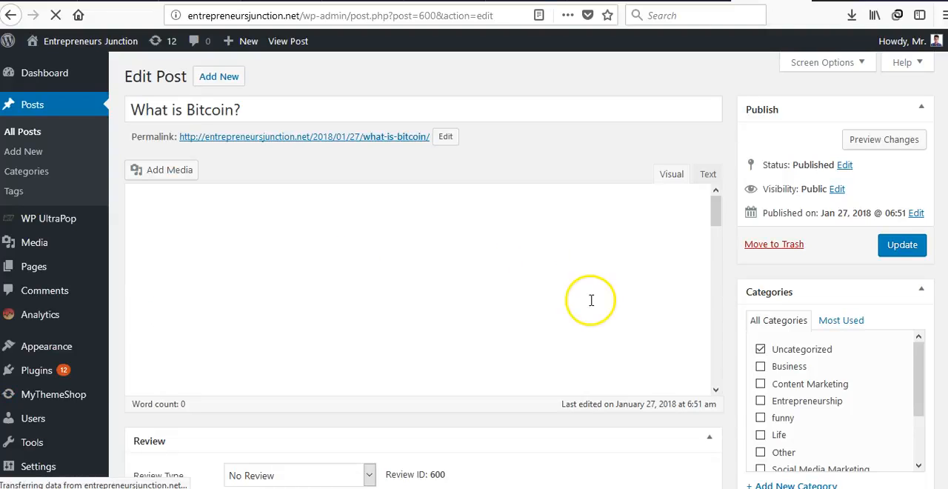
# Step: Insert the popup shortcode [page_popup id="2"] on its own line after the first paragraph of the post
pyautogui.scroll(-1, 591, 302)
pyautogui.click(647, 296)
pyautogui.click(542, 320)
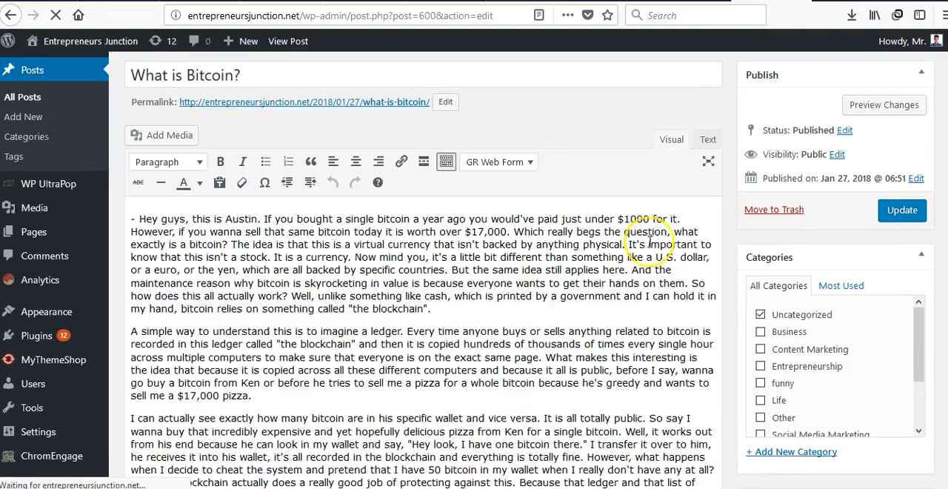
pyautogui.click(474, 341)
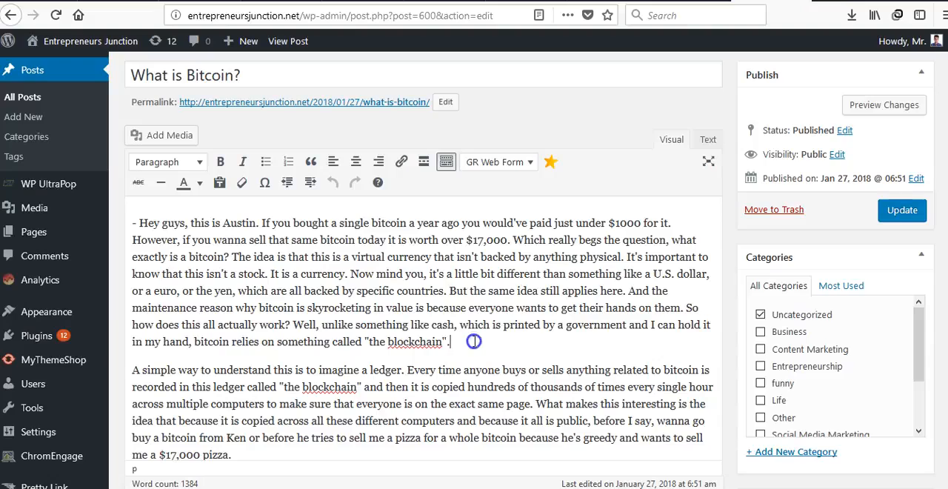
pyautogui.press('Return')
pyautogui.press('Return')
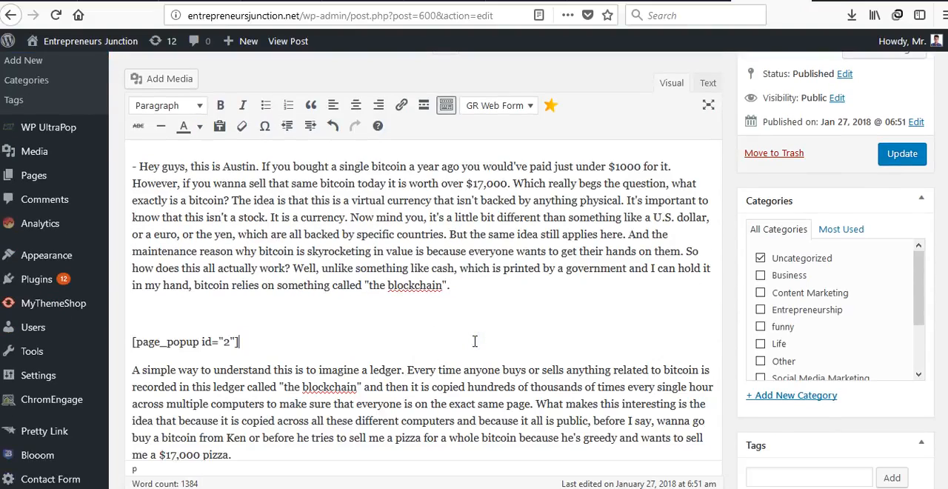
# Step: Update the "What is Bitcoin?" post and open its published page
pyautogui.click(913, 152)
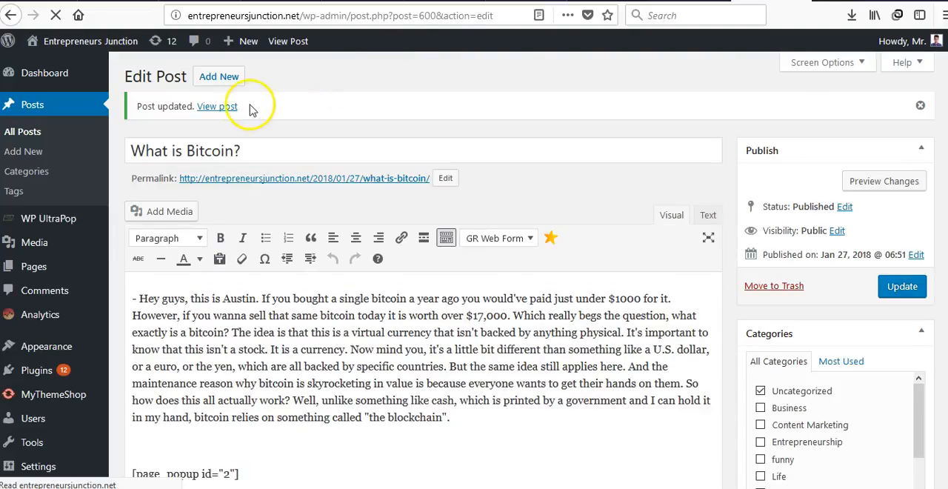
pyautogui.click(224, 107)
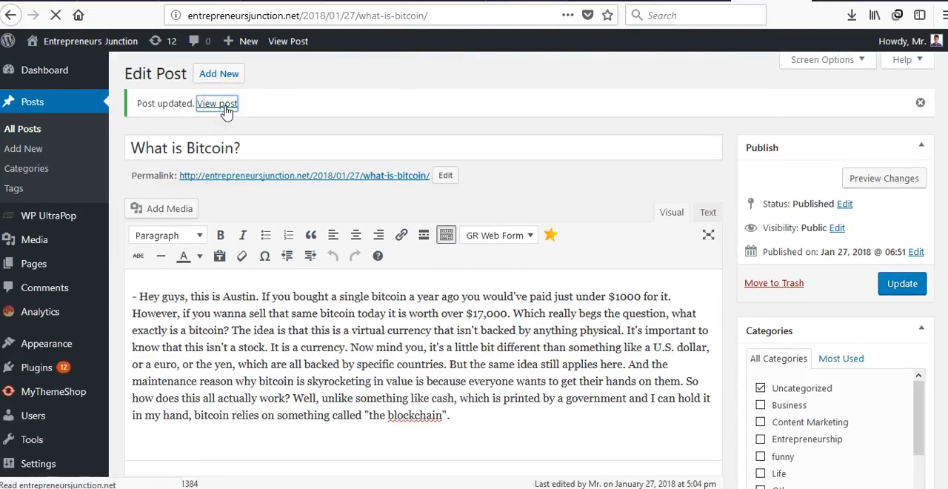